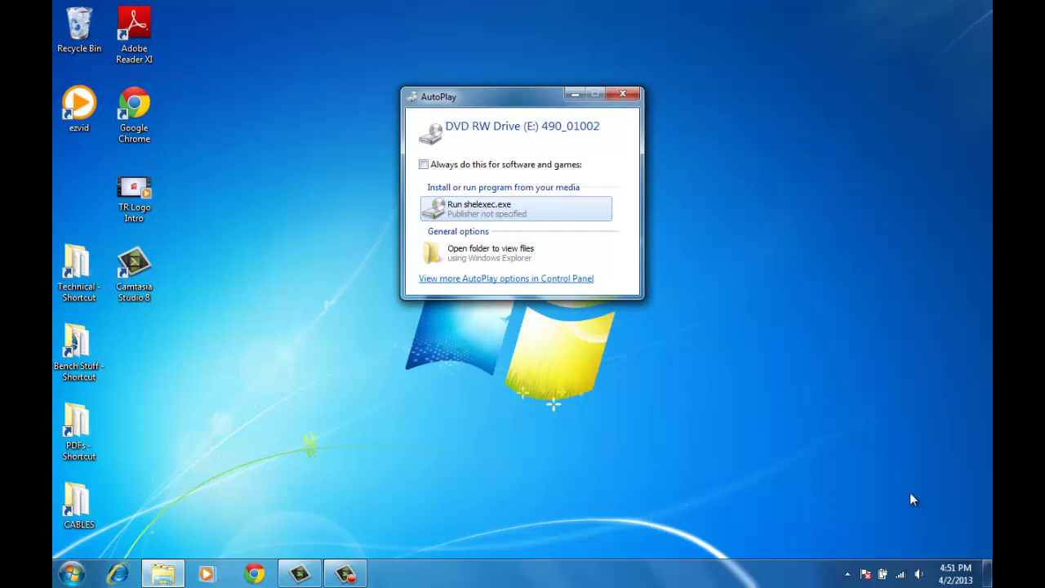
- Run shelexec.exe from the support DVD's AutoPlay options to open its help
left_click(463, 205)
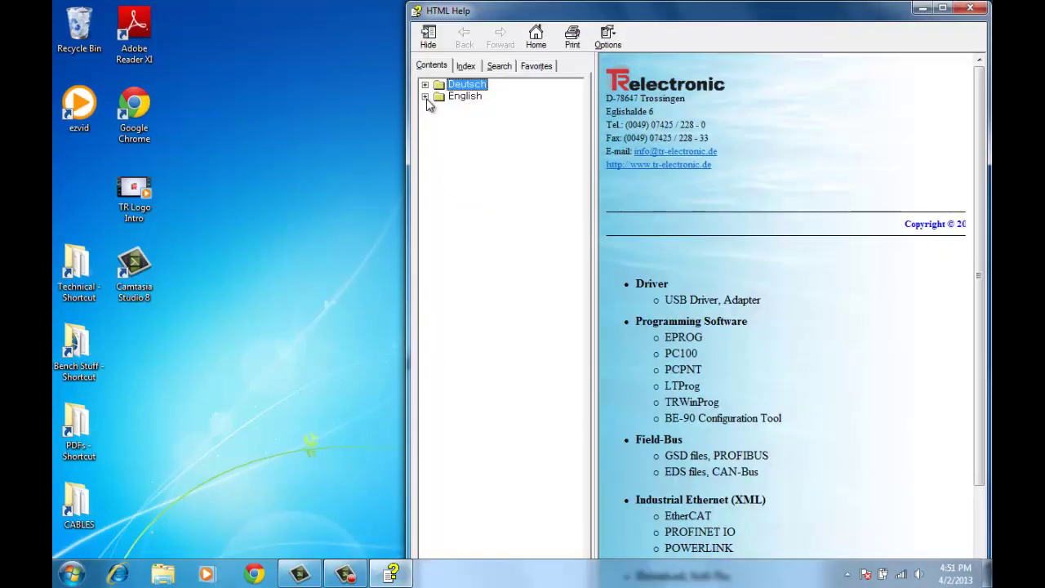
- Go to English > Programming Software > EPROG W32, Windows and start the Program ZIP download
left_click(424, 96)
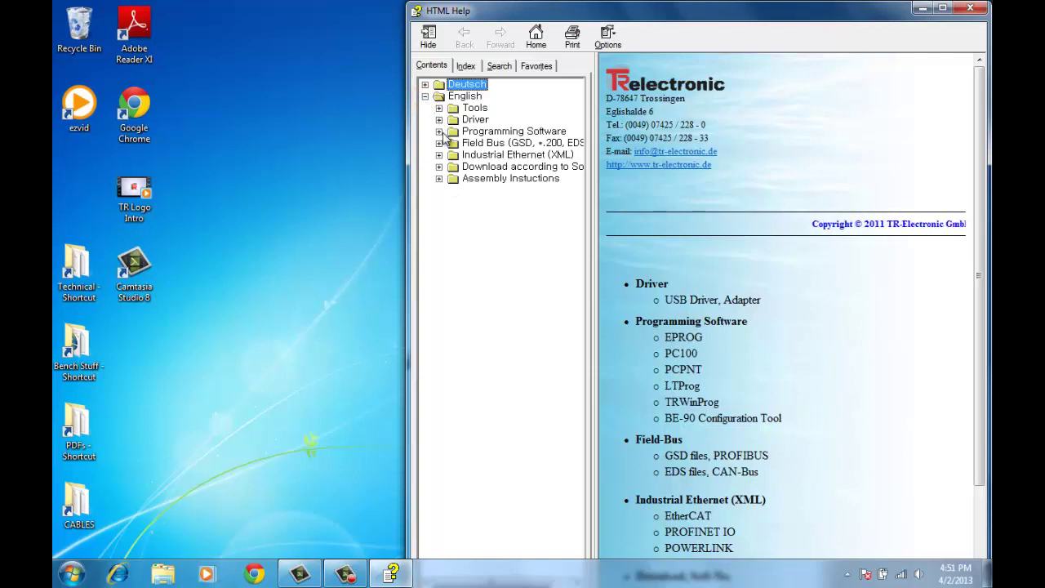
left_click(440, 132)
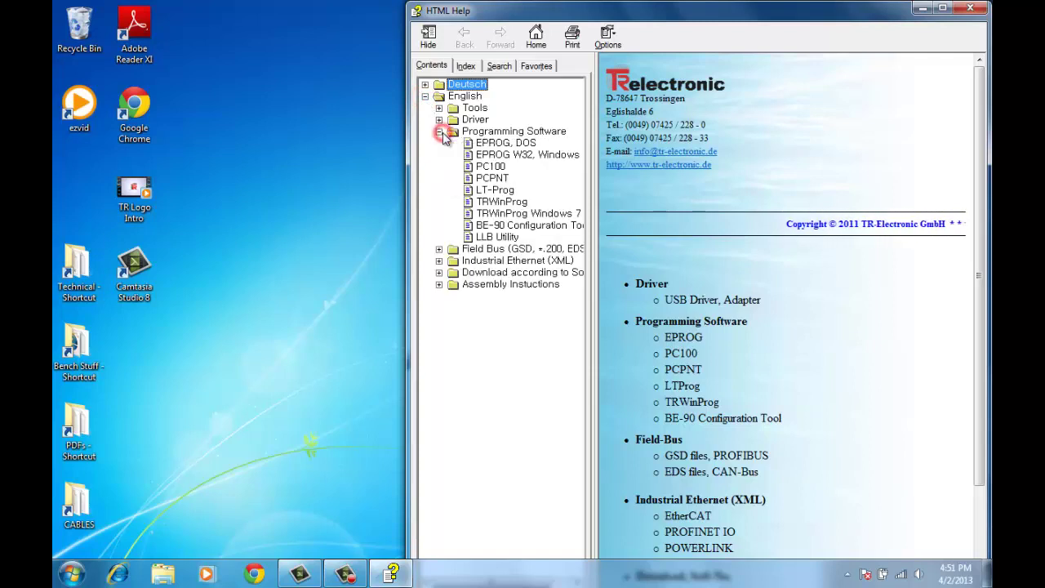
left_click(485, 155)
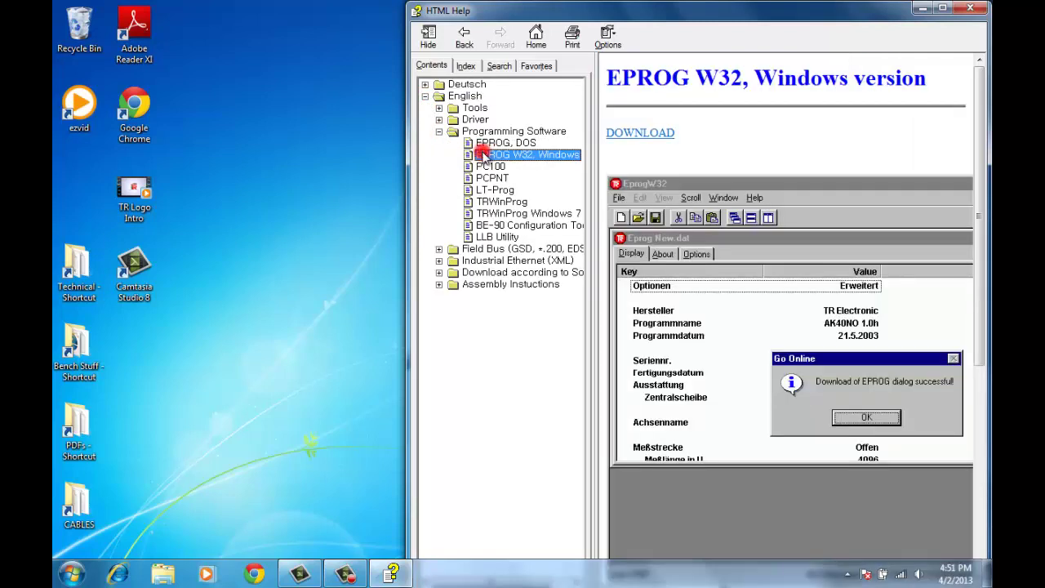
left_click(657, 137)
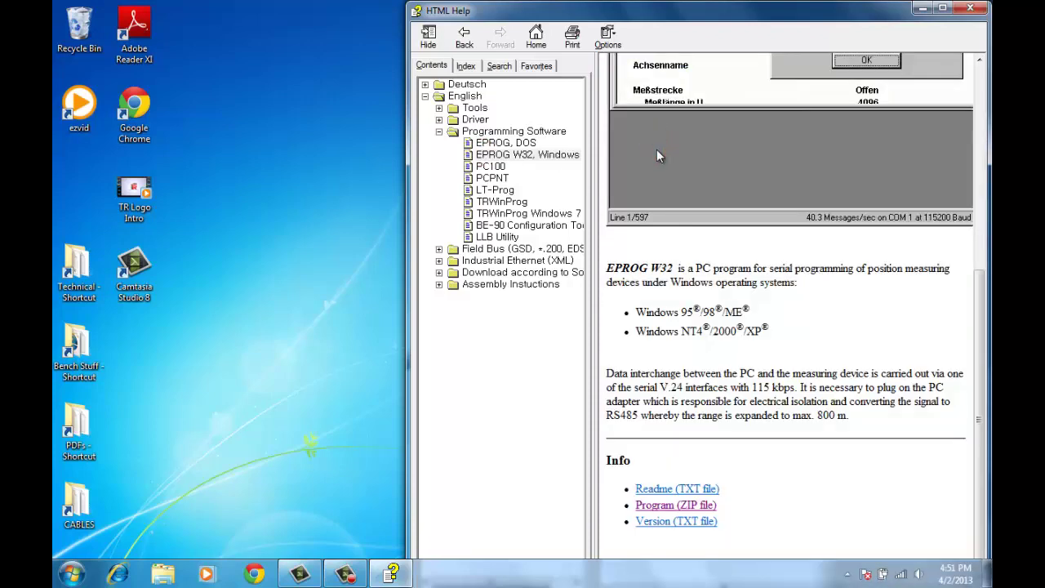
left_click(703, 506)
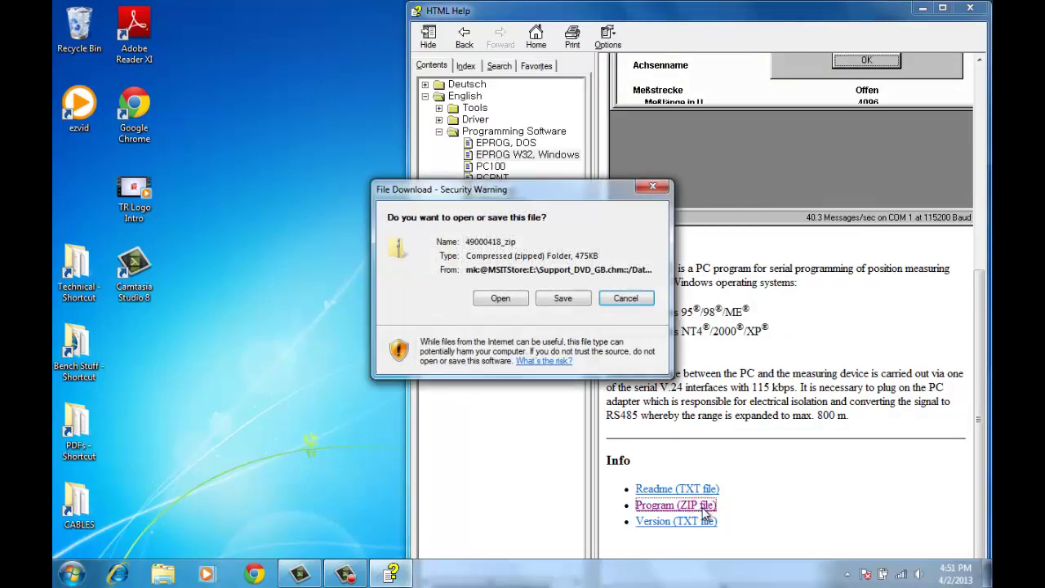
- Save 49000418.zip to the Downloads folder and show it in its folder
left_click(564, 300)
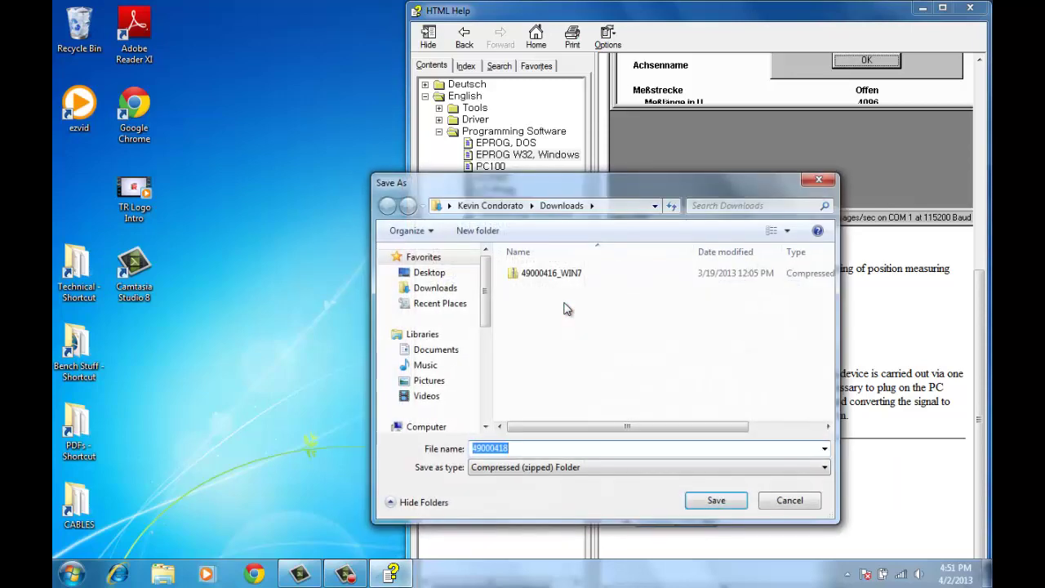
left_click(716, 500)
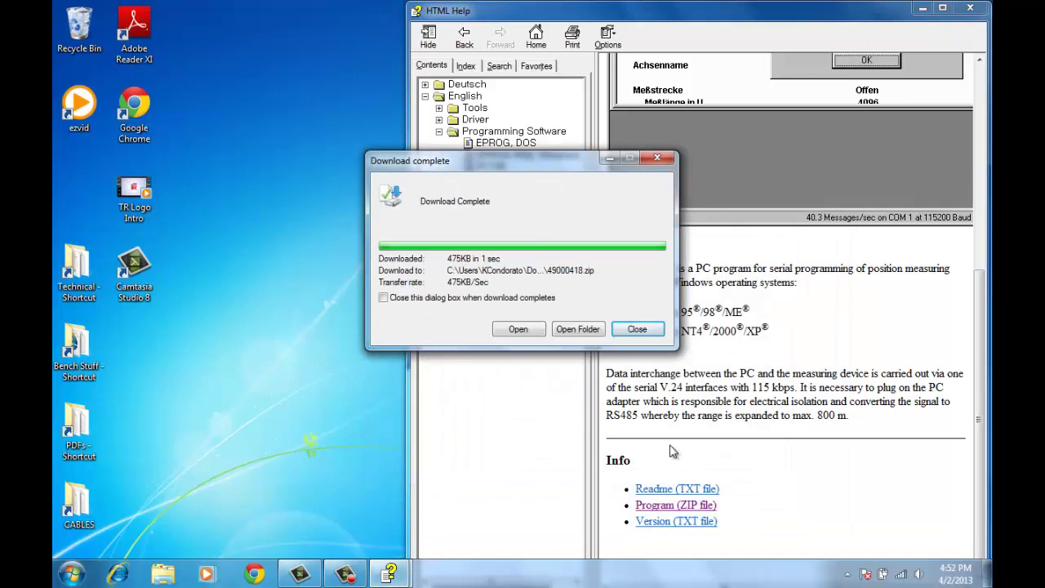
left_click(583, 329)
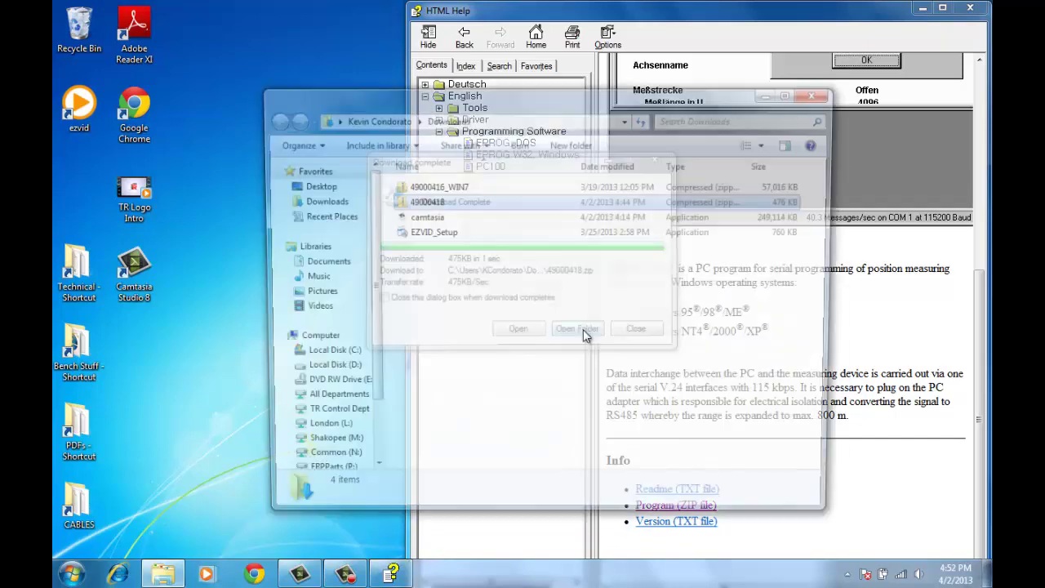
- Extract 49000418.zip into a new 49000418 folder in Downloads
right_click(424, 204)
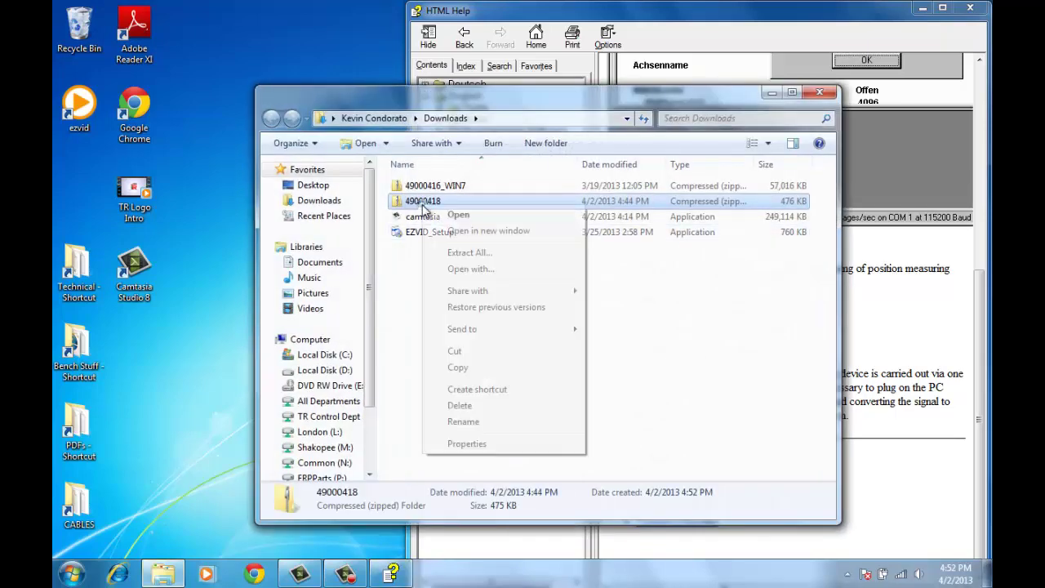
left_click(466, 252)
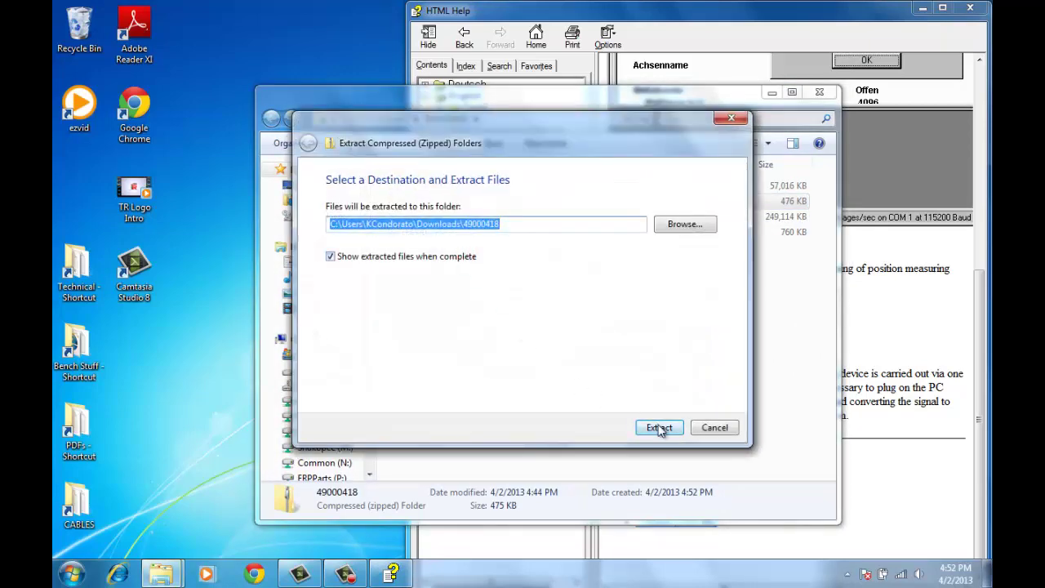
left_click(660, 427)
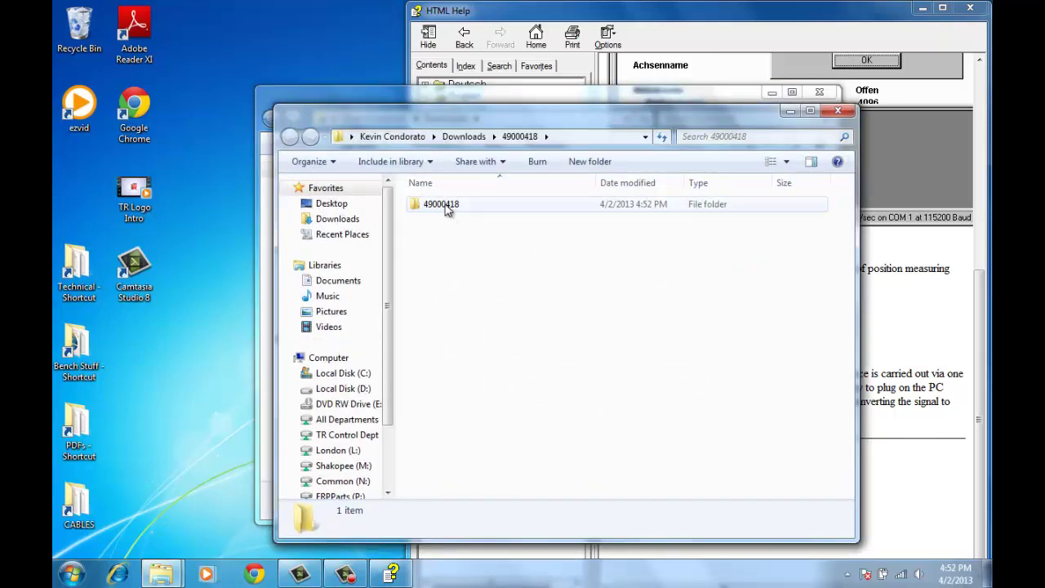
- Copy the extracted 49000418 subfolder to the clipboard
left_click(447, 205)
right_click(447, 206)
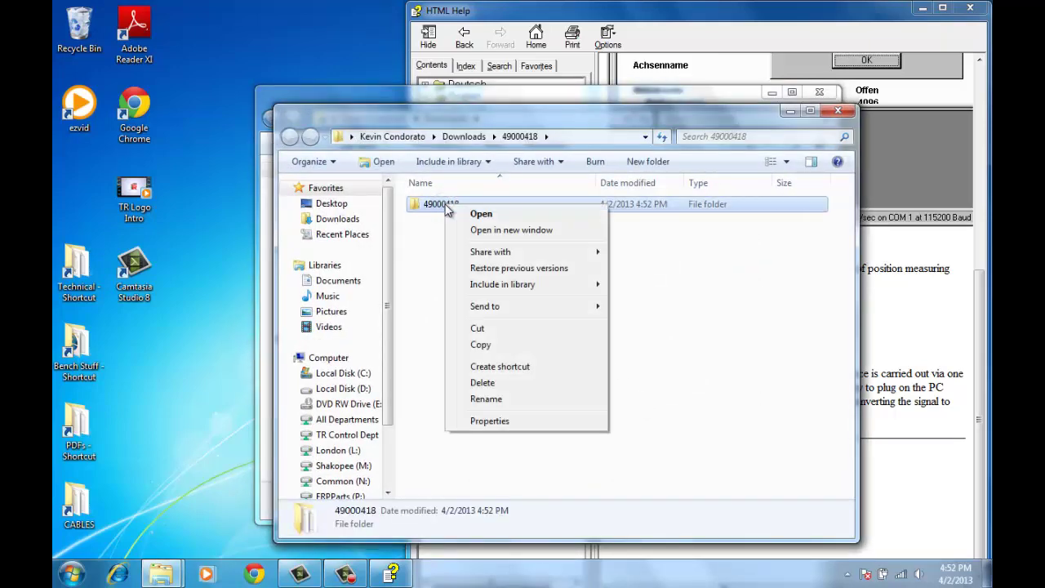
left_click(500, 344)
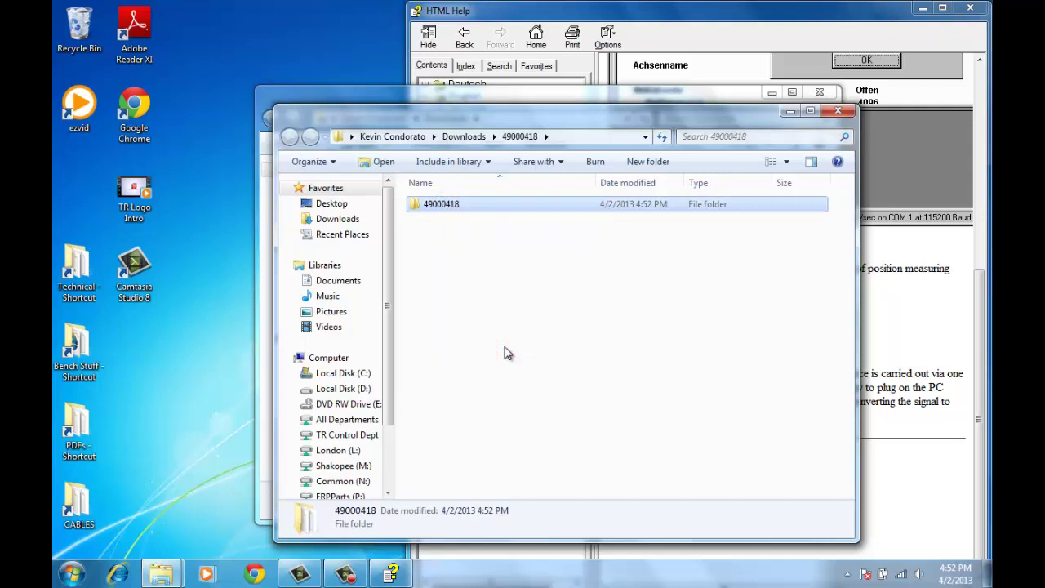
left_click(72, 573)
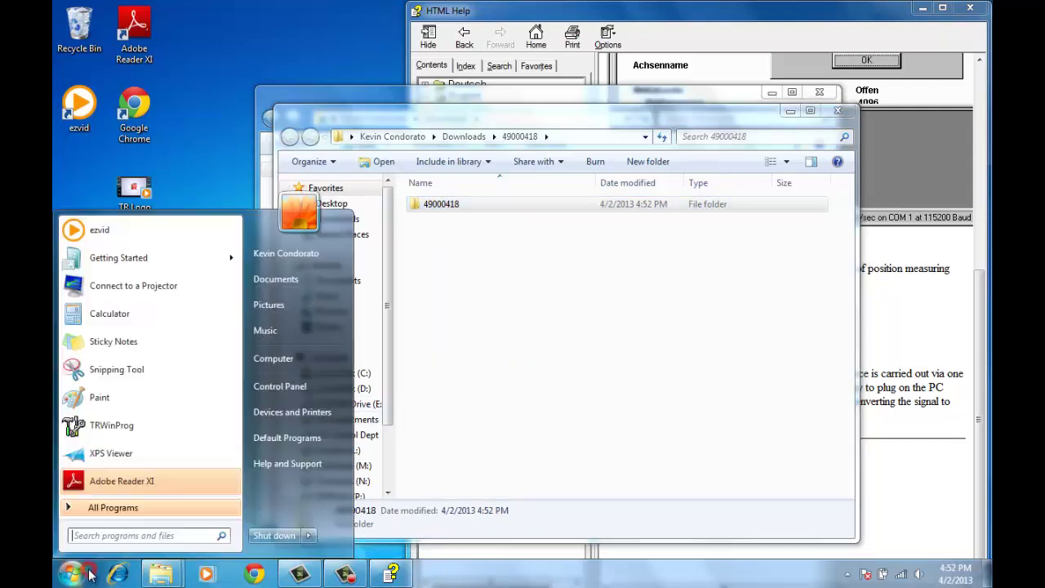
- In Command Prompt, run 'set system root' to confirm SystemRoot is C:\Windows, then close it
left_click(114, 536)
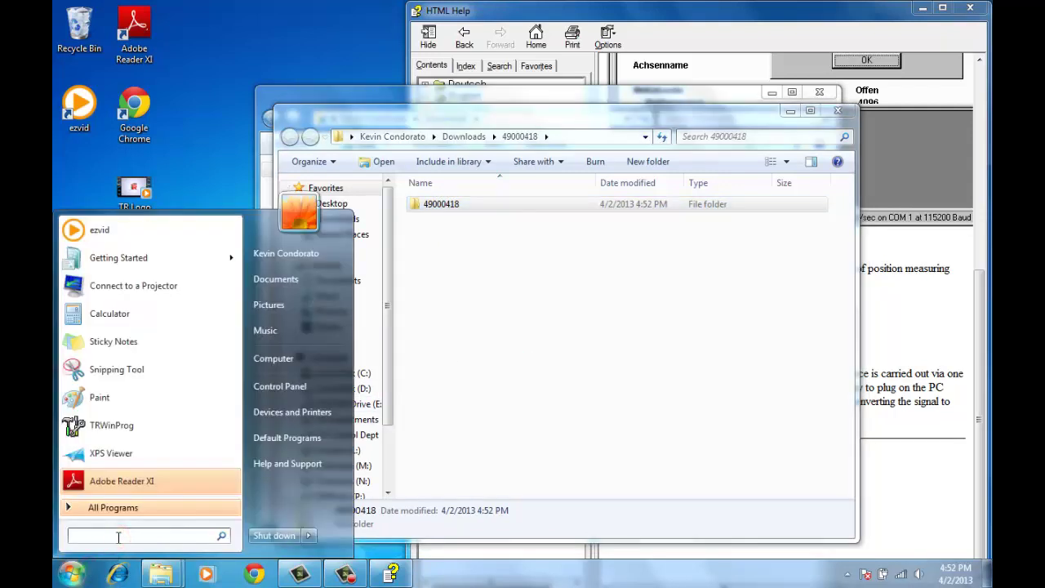
type("cmd")
key("Return")
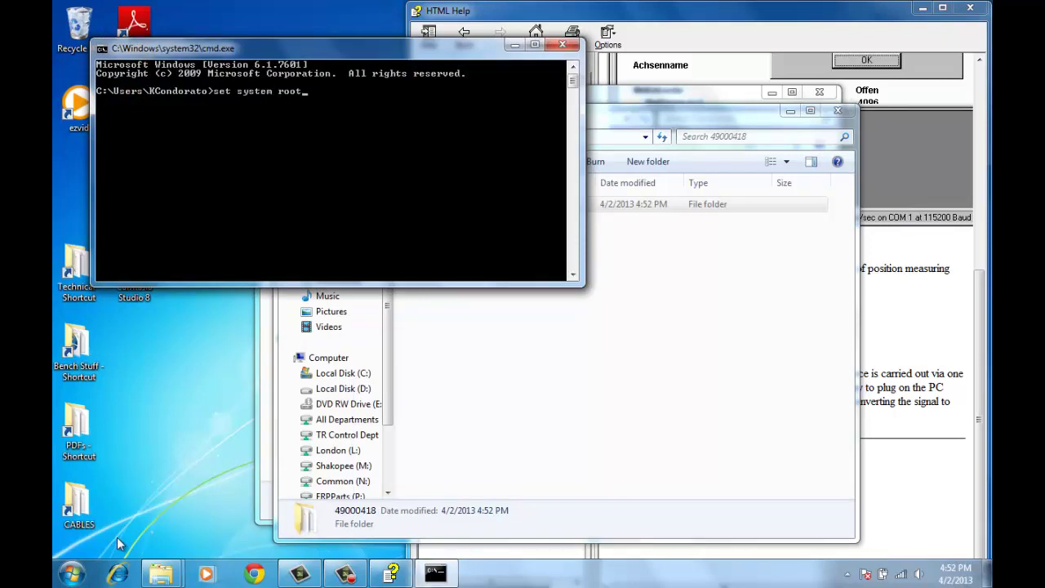
type("set system root")
key("Return")
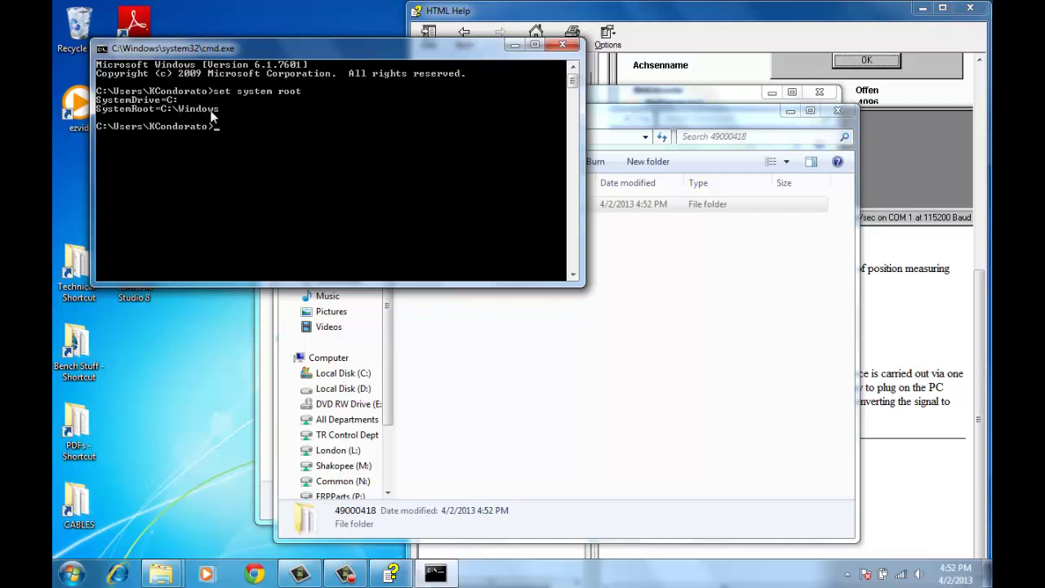
key("Return")
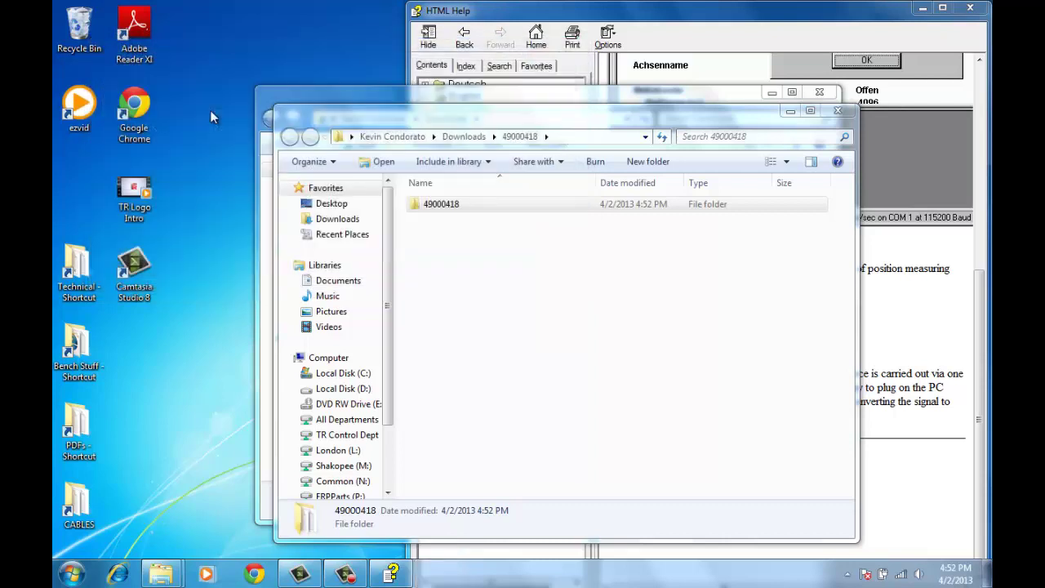
- Paste the copied 49000418 folder into C:\Windows with administrator permission
mouse_move(161, 573)
left_click(167, 513)
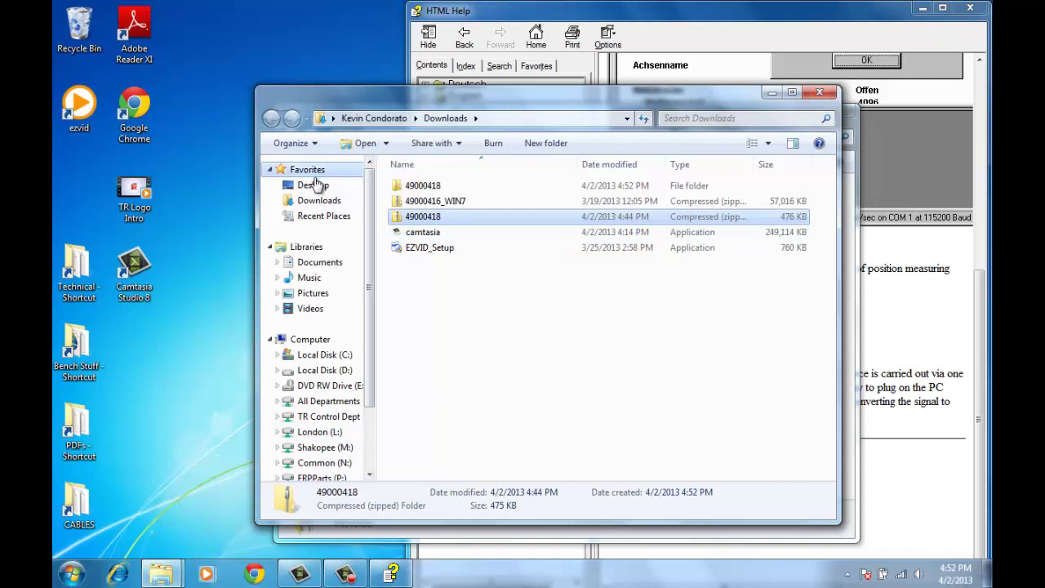
left_click(310, 357)
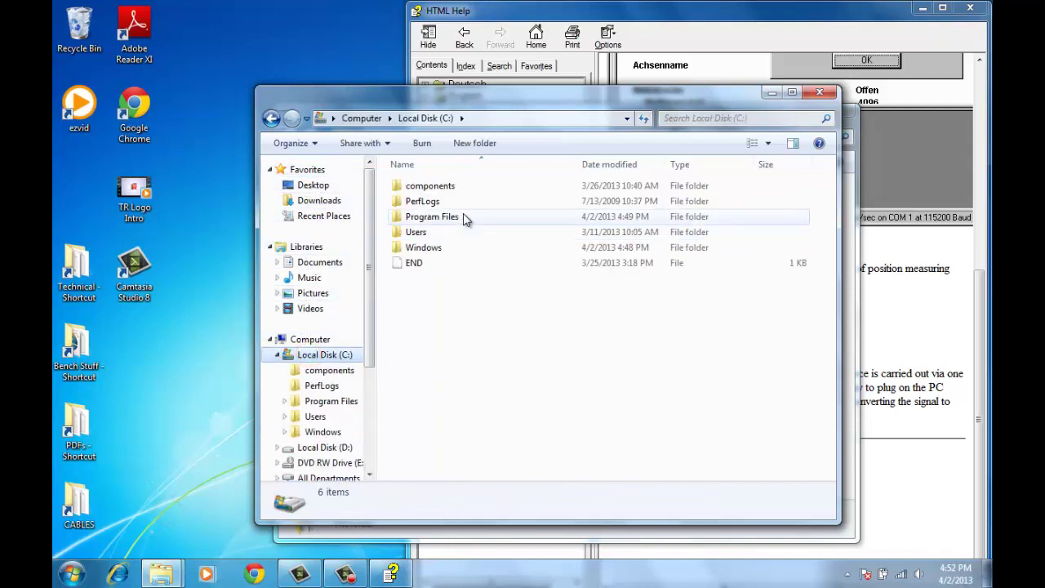
double_click(426, 247)
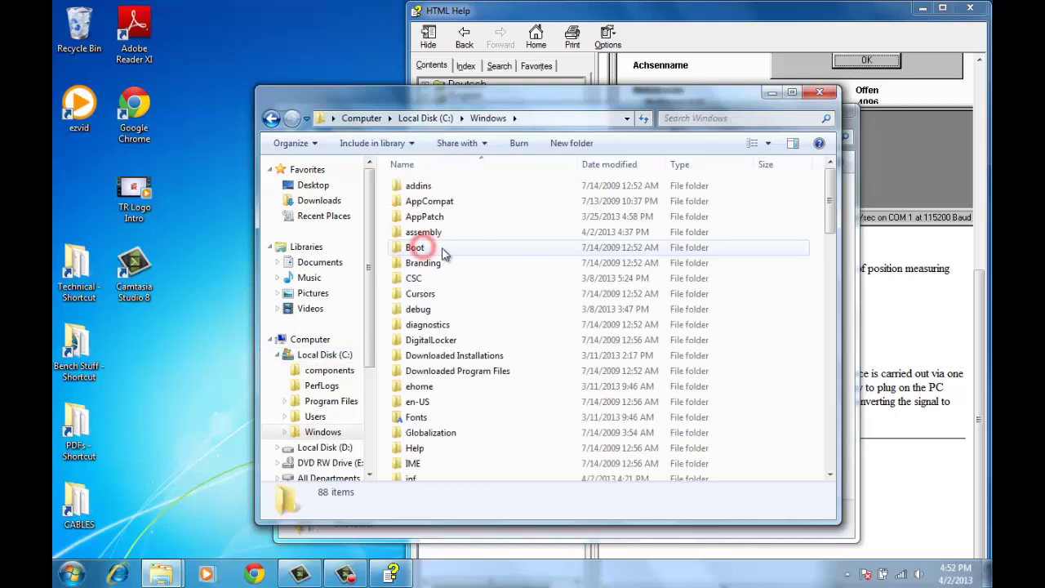
right_click(479, 216)
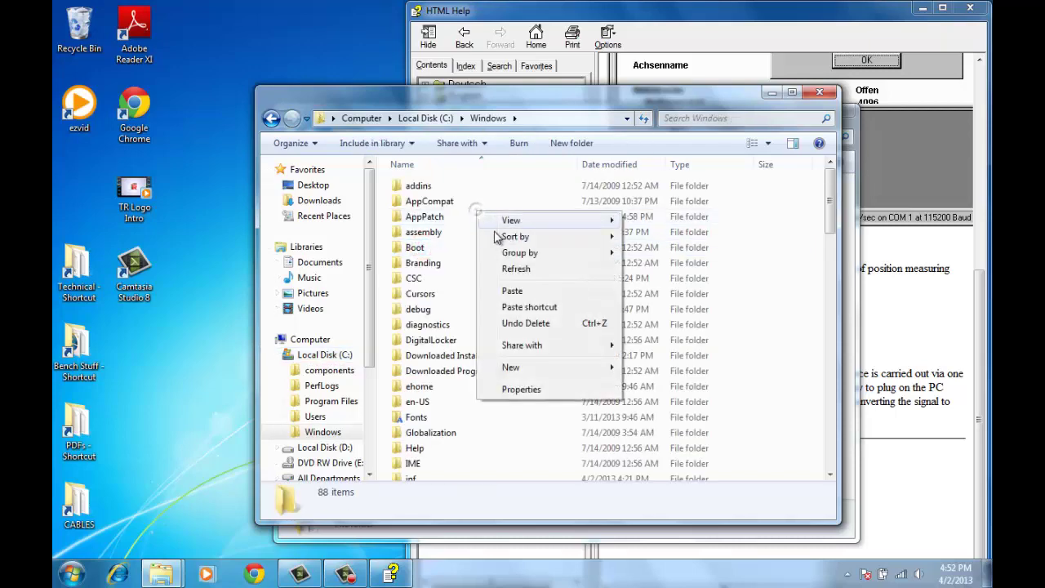
left_click(519, 289)
left_click(516, 343)
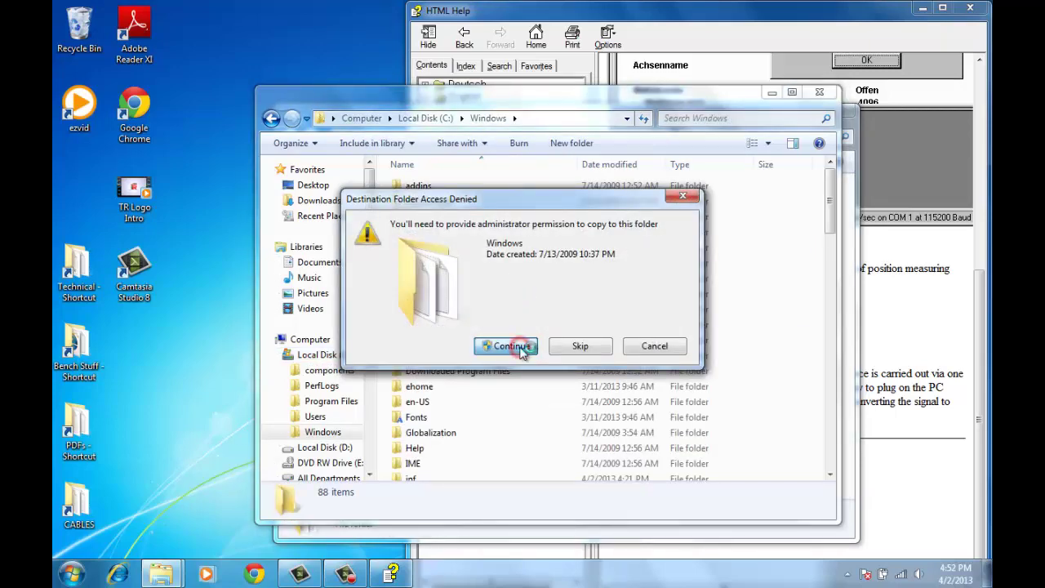
left_click(438, 187)
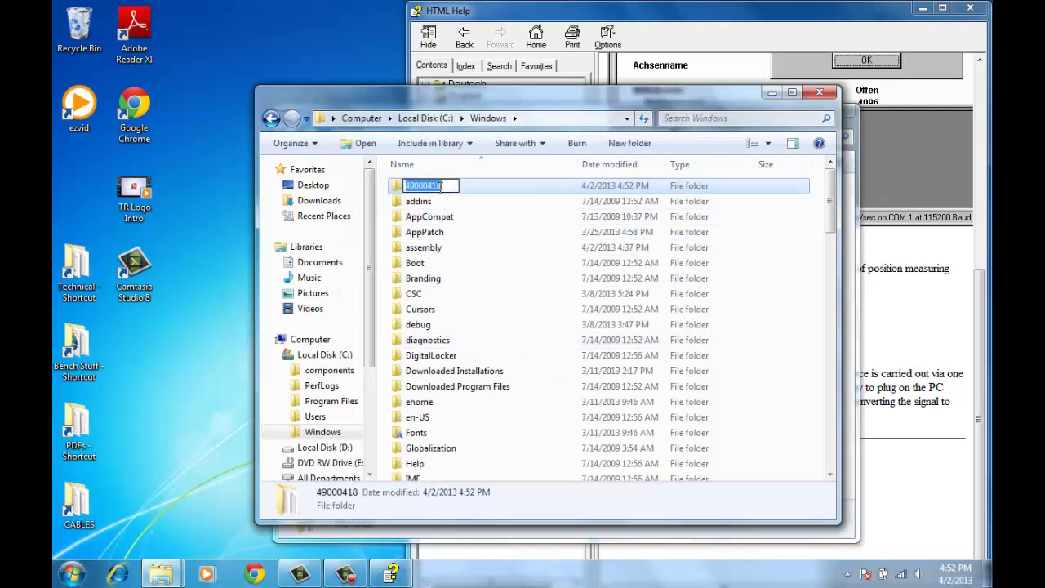
- Rename the 49000418 folder to EPROGW32 with administrator permission
type("EPROGV32")
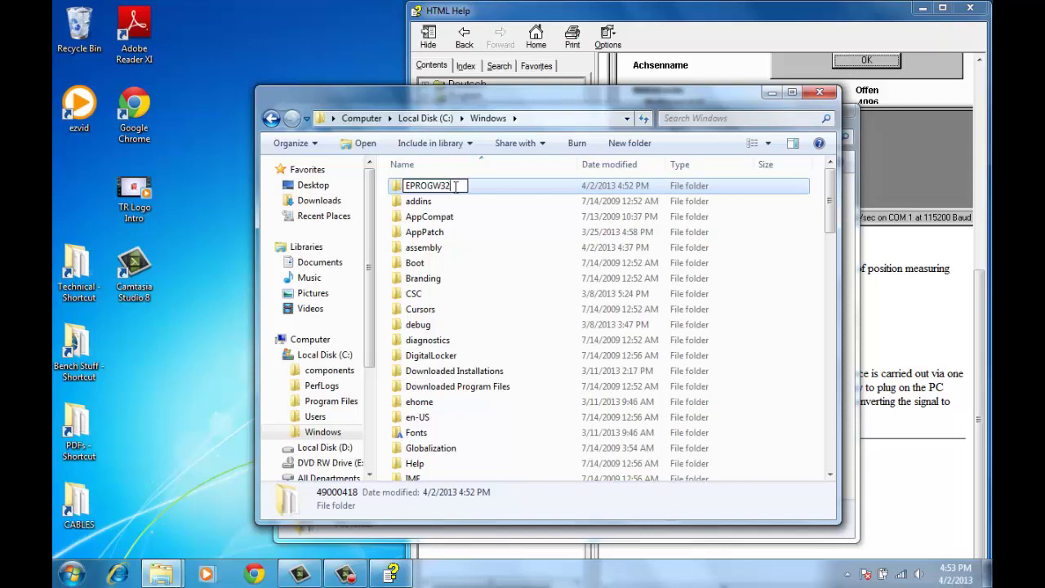
left_click(467, 205)
left_click(498, 347)
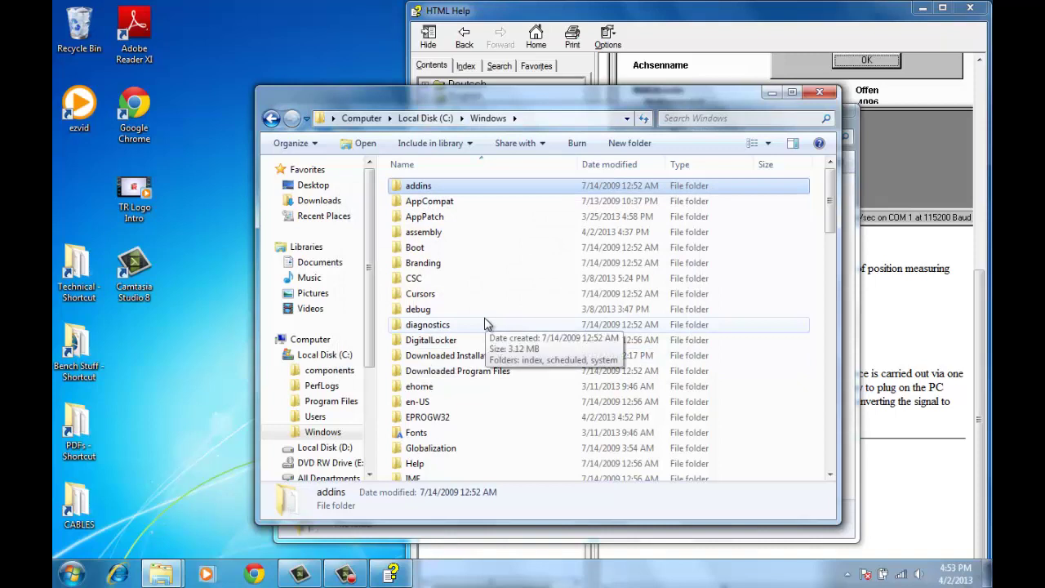
- Inside EPROGW32, rename Setup.pak to Setup.exe, confirming the extension change, and run it
double_click(433, 417)
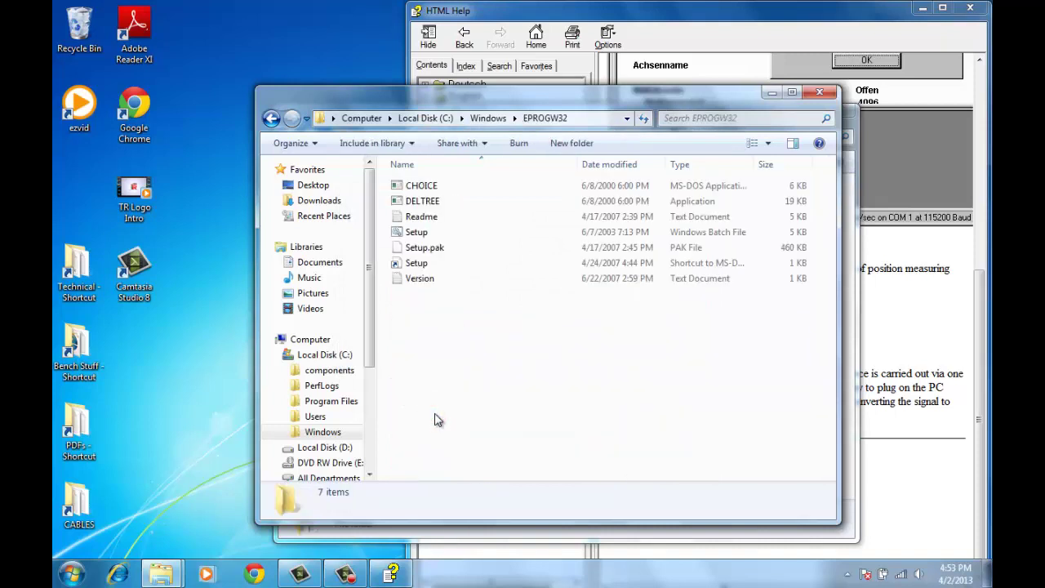
left_click(446, 252)
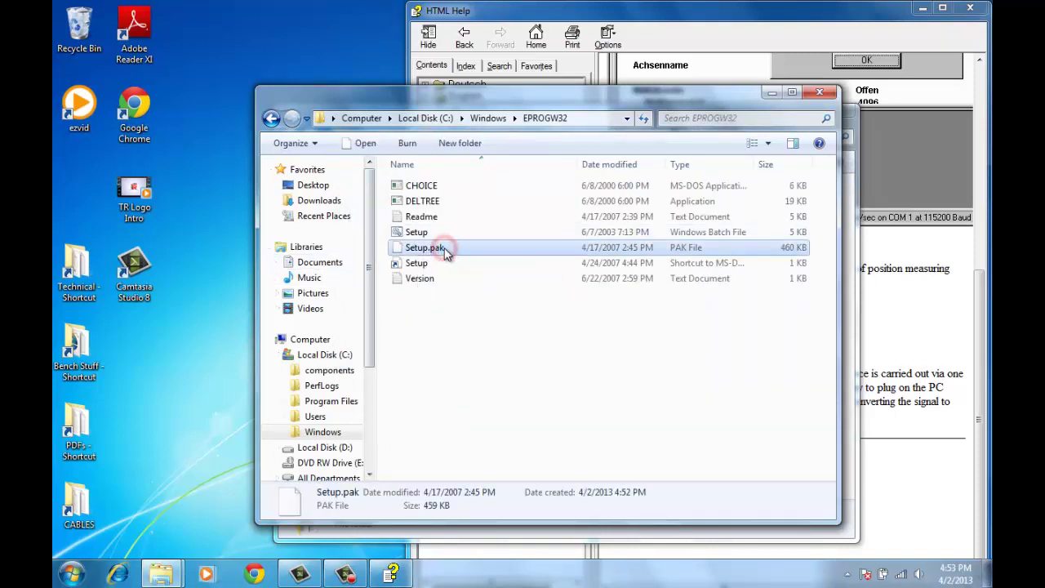
left_click(445, 252)
left_click(456, 249)
key("BackSpace")
key("BackSpace")
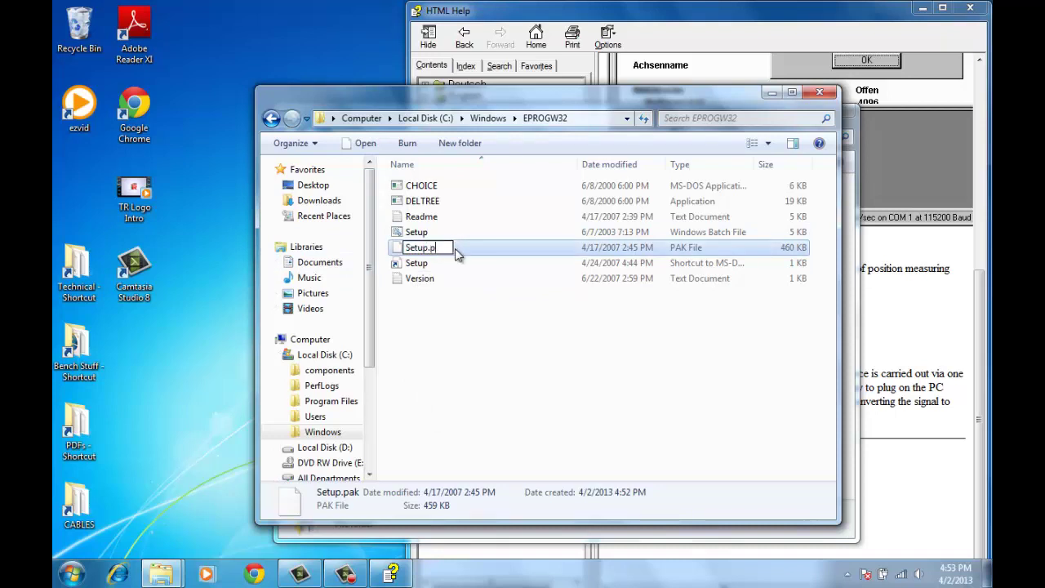
type("exe")
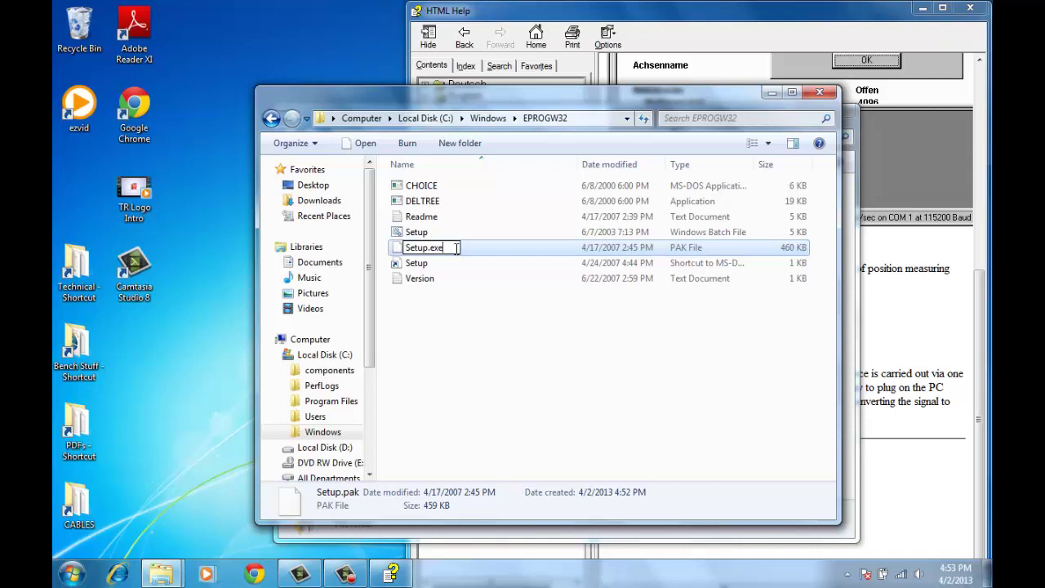
left_click(467, 263)
left_click(575, 295)
left_click(508, 347)
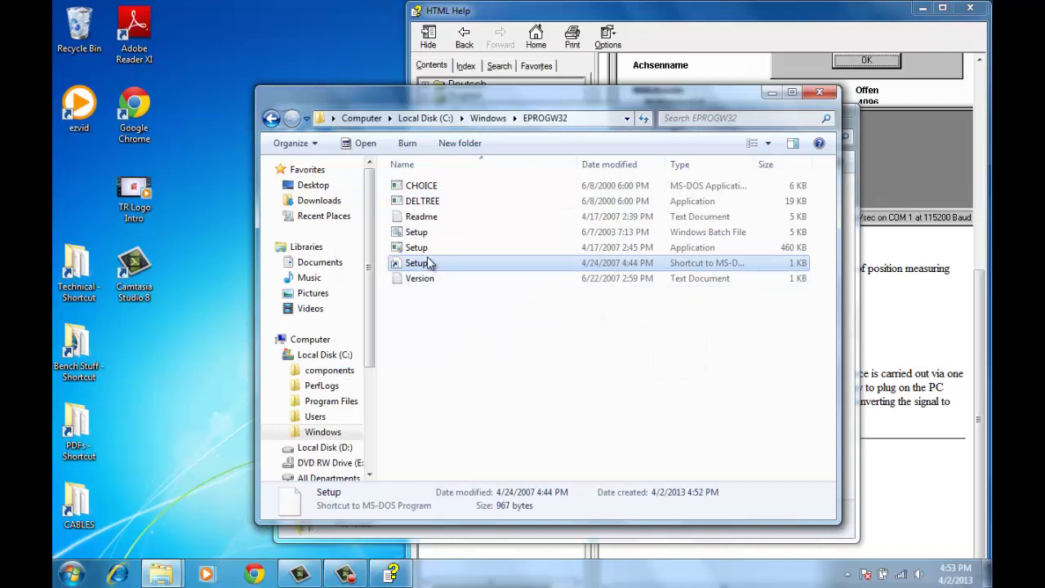
double_click(423, 251)
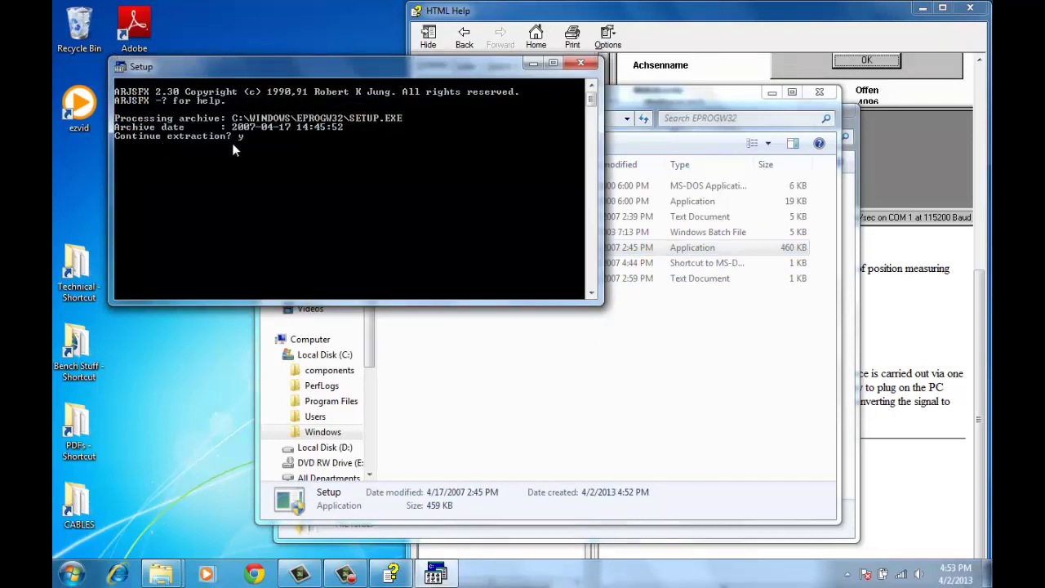
- Confirm 'Continue extraction' in the Setup self-extractor console
key("Return")
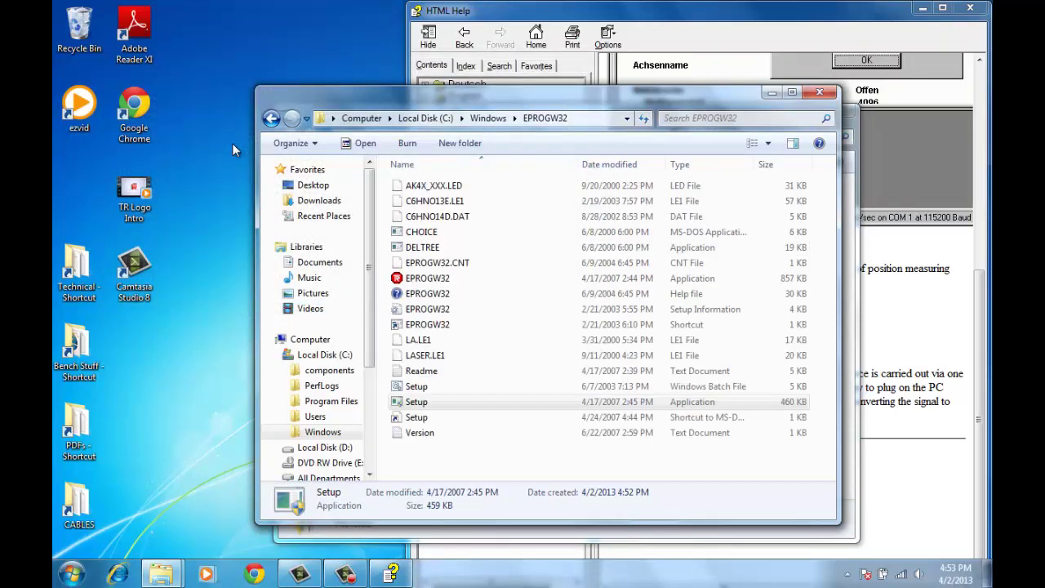
- Cut the EPROGW32 folder from C:\Windows
left_click(271, 117)
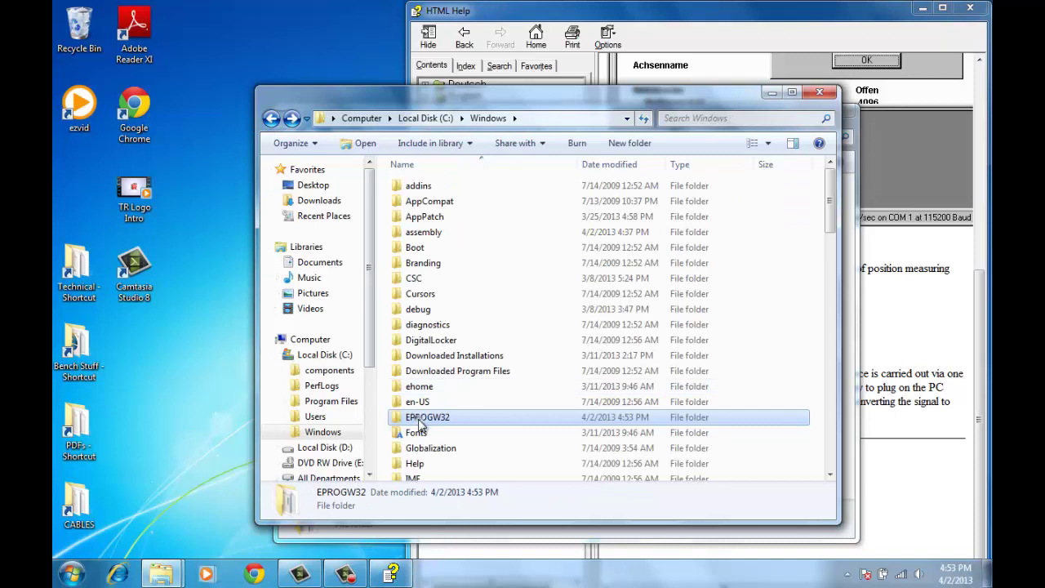
right_click(419, 425)
left_click(455, 300)
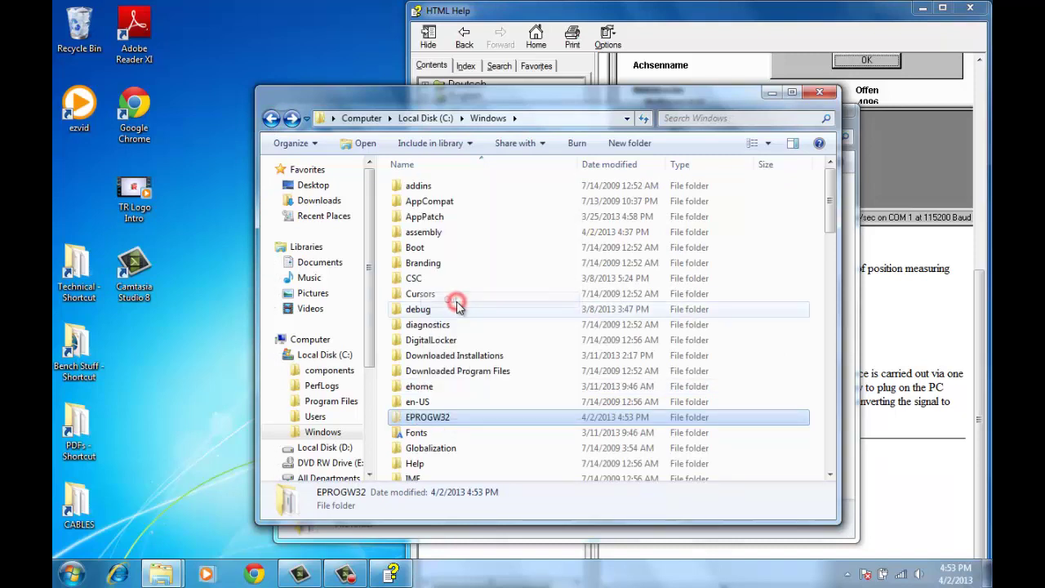
- Paste EPROGW32 into C:\Program Files with administrator permission and open Program Files
left_click(325, 356)
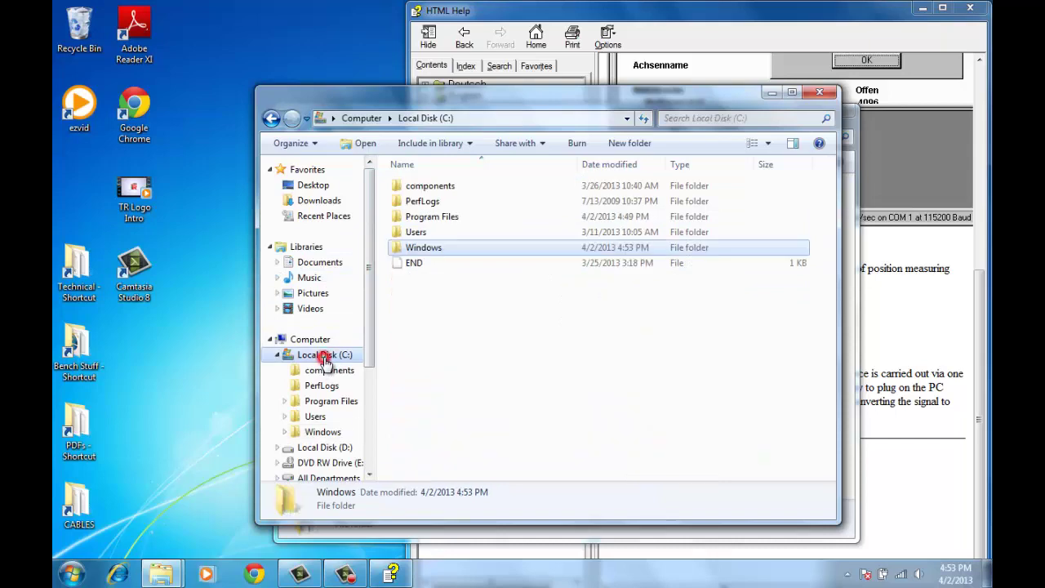
left_click(419, 221)
right_click(417, 217)
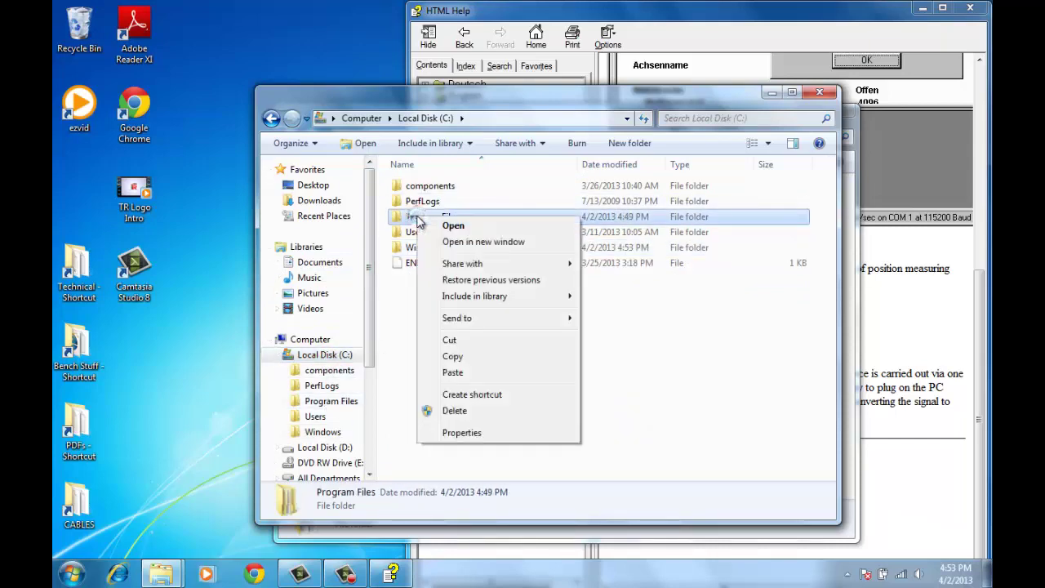
left_click(454, 373)
left_click(494, 347)
left_click(453, 219)
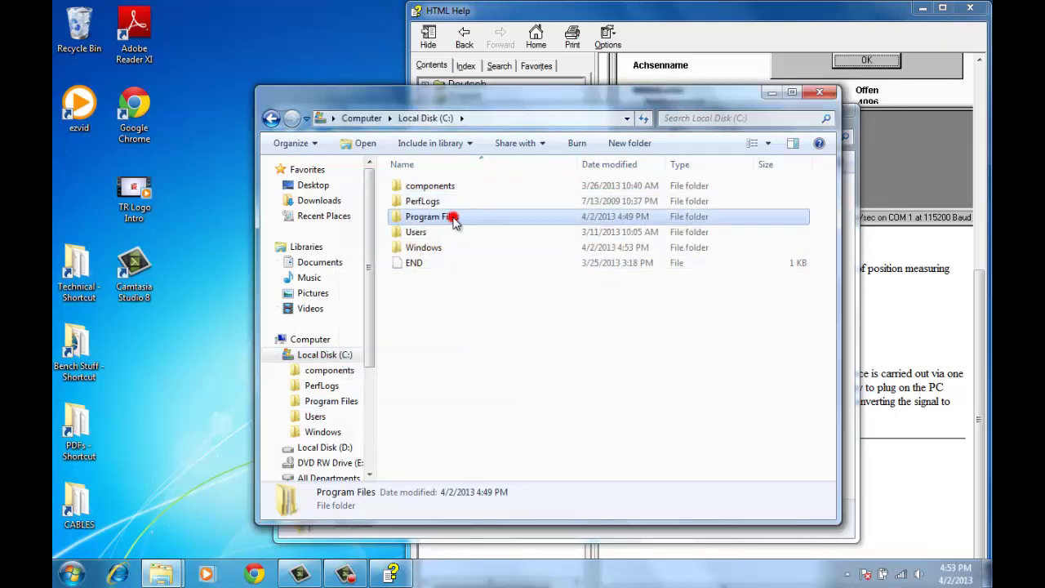
double_click(453, 218)
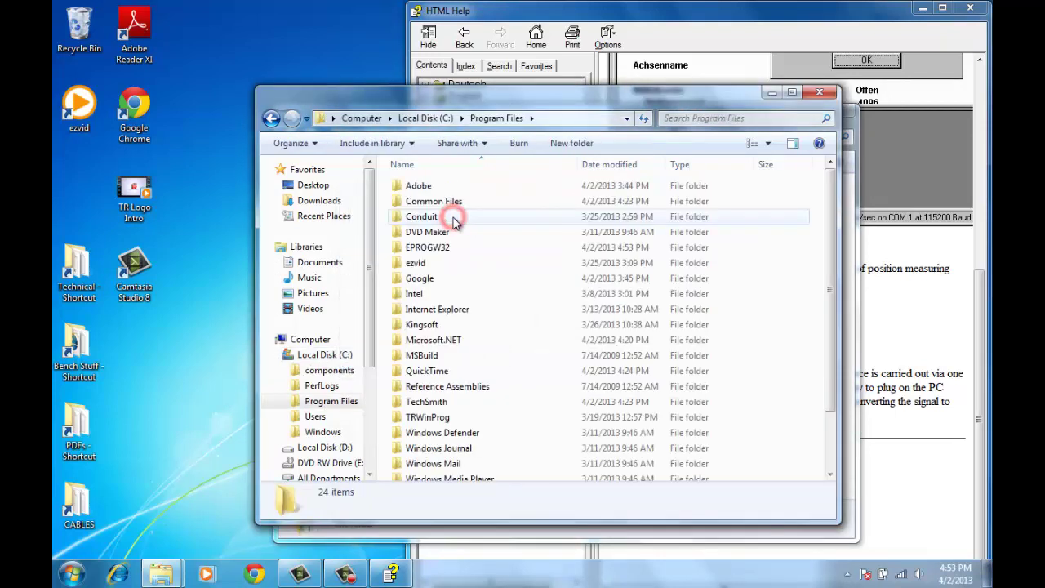
left_click(431, 249)
- Send the EPROGW32 application to the desktop as a shortcut
double_click(430, 249)
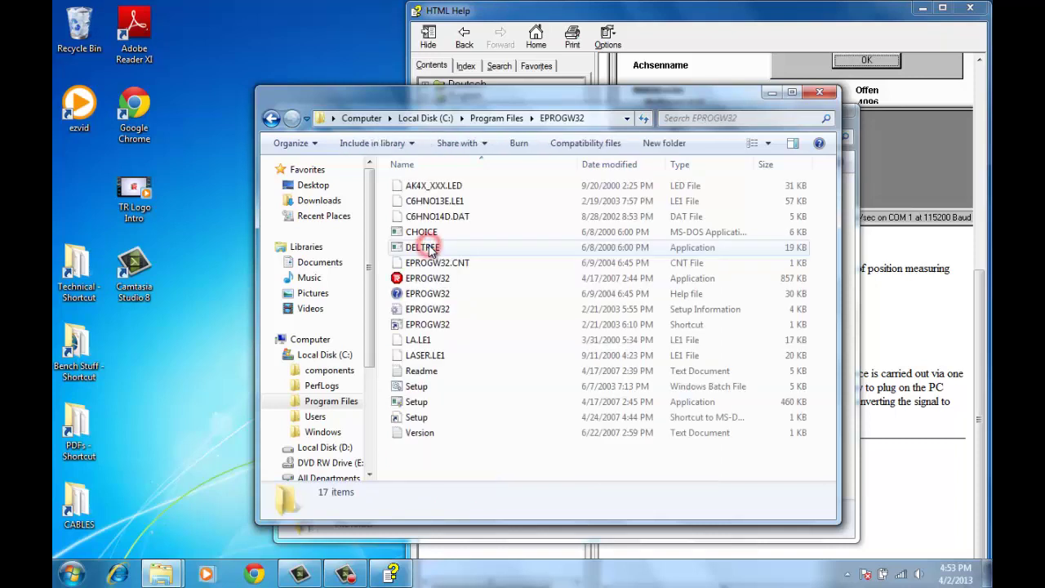
left_click(430, 280)
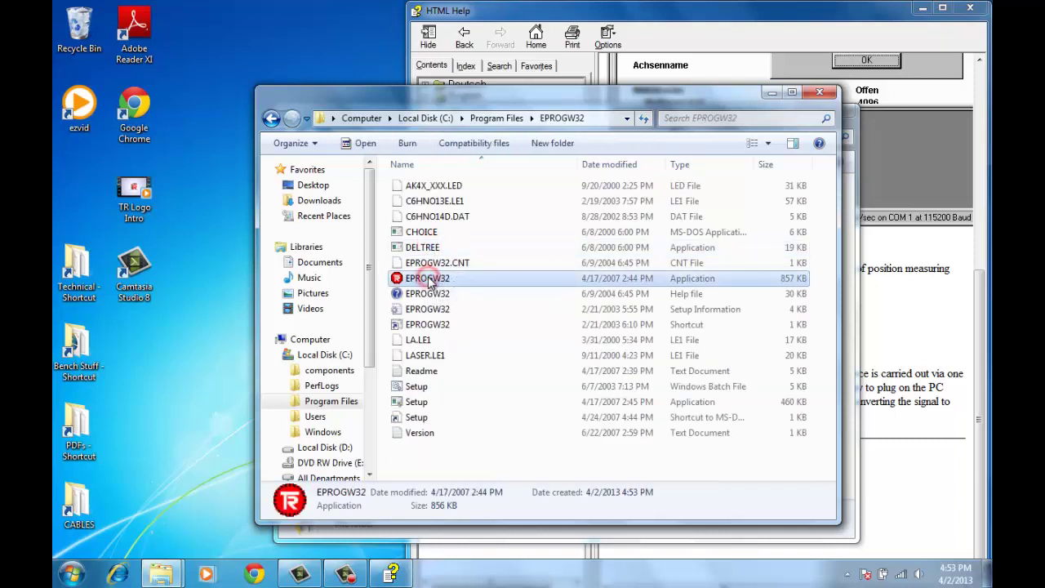
right_click(430, 280)
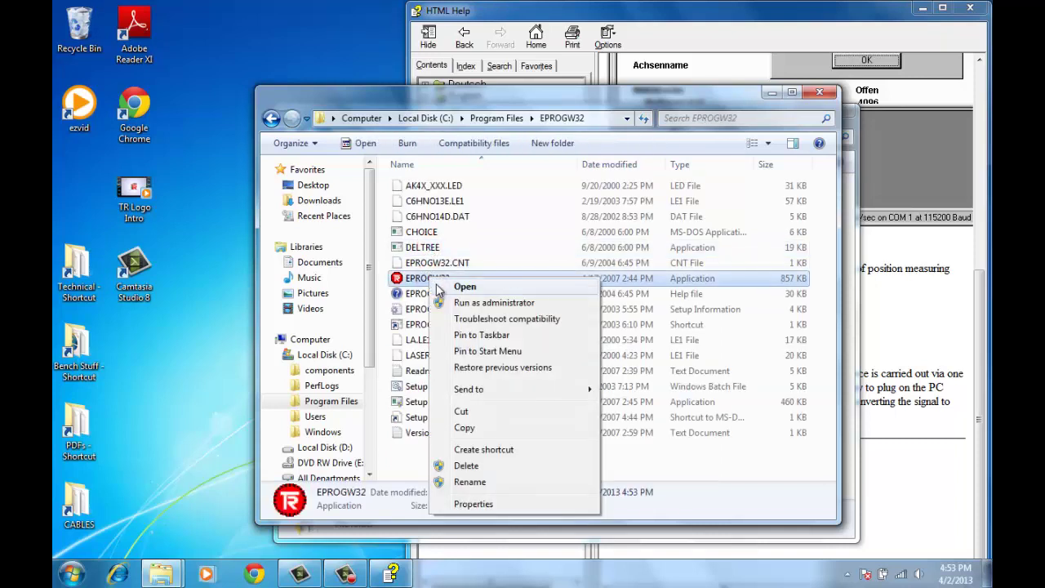
mouse_move(489, 396)
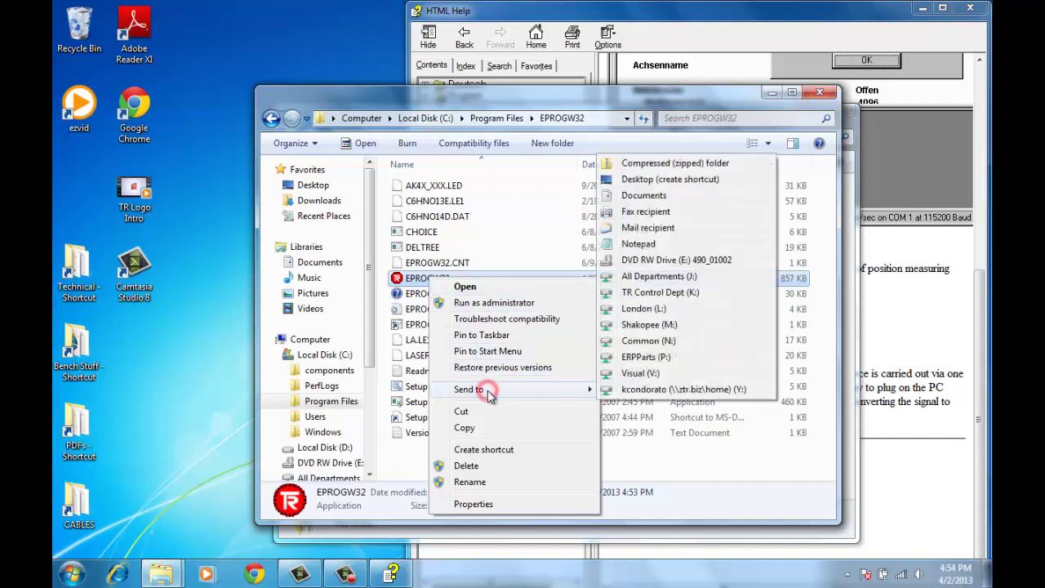
left_click(657, 180)
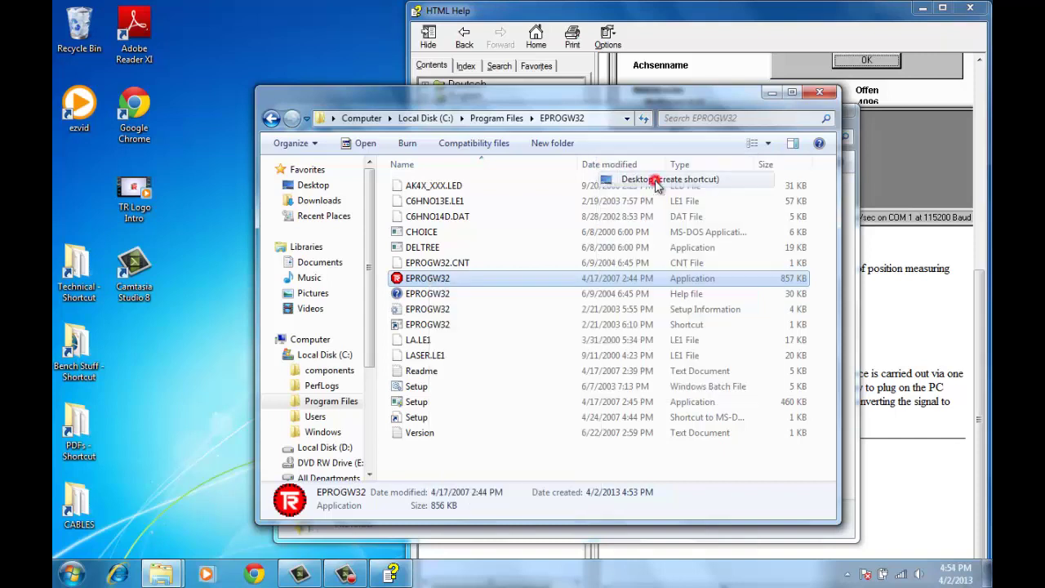
- Close the EPROGW32 and Downloads Explorer windows and the HTML Help window
left_click(822, 96)
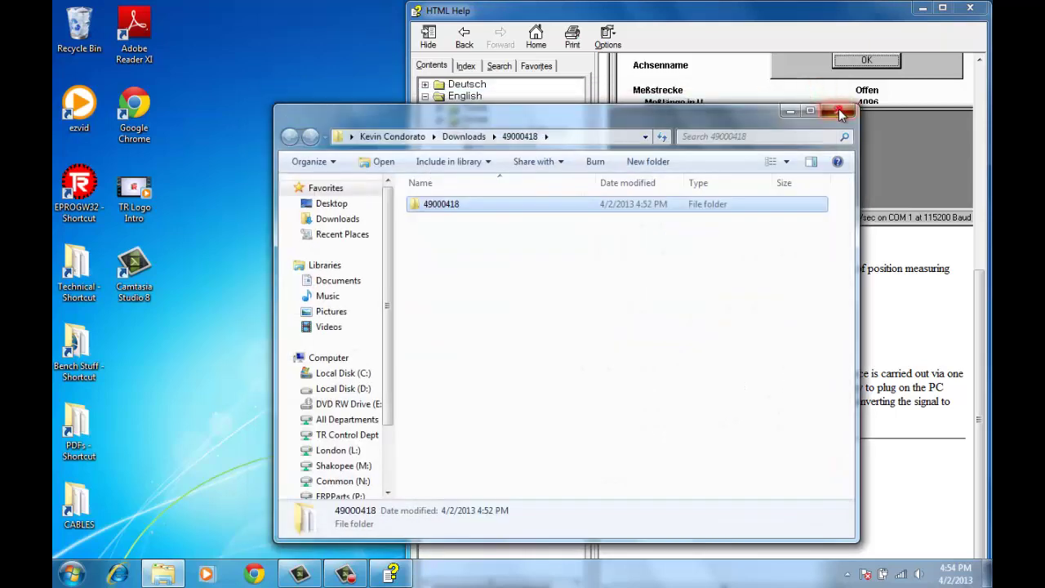
left_click(835, 109)
left_click(970, 8)
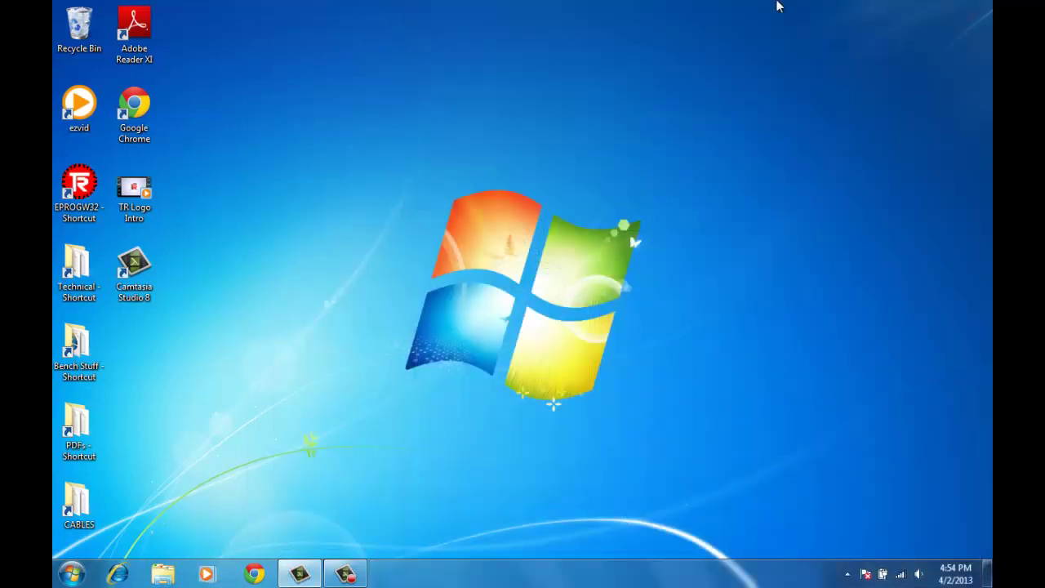
- Launch EPROG W32 from the desktop shortcut and accept the successful Go Online download on COM 4
double_click(70, 206)
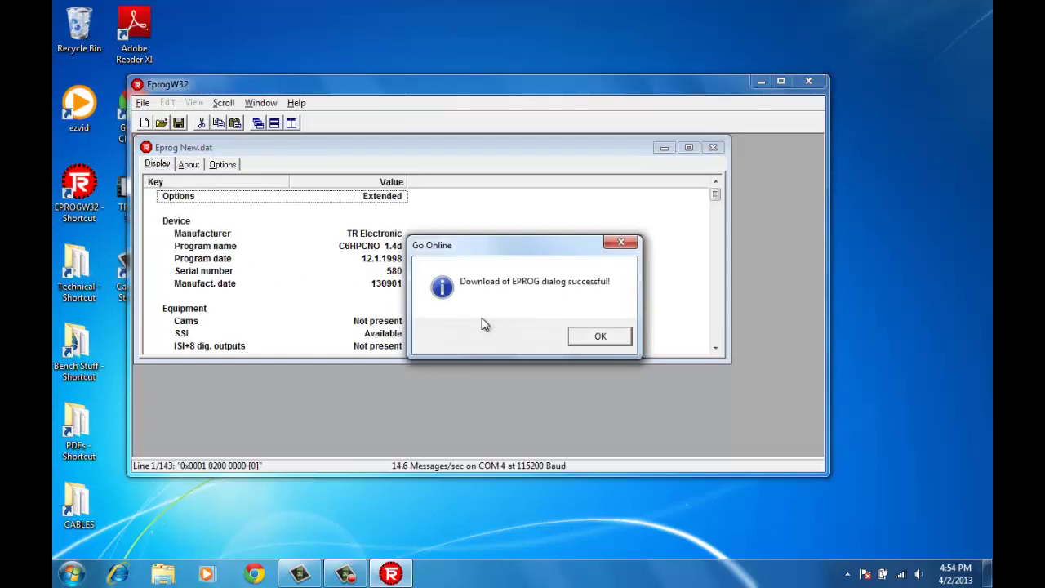
left_click(601, 337)
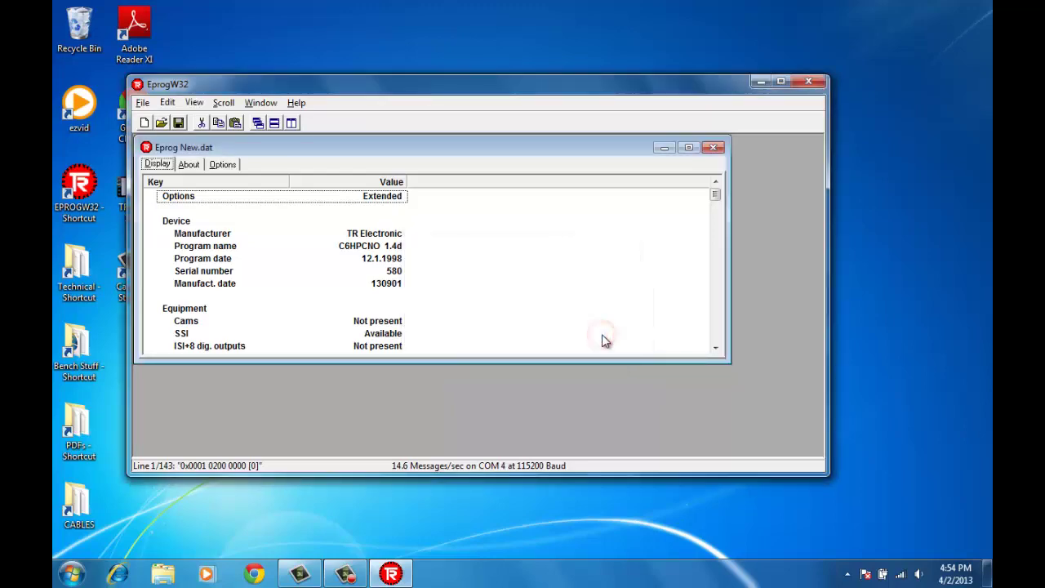